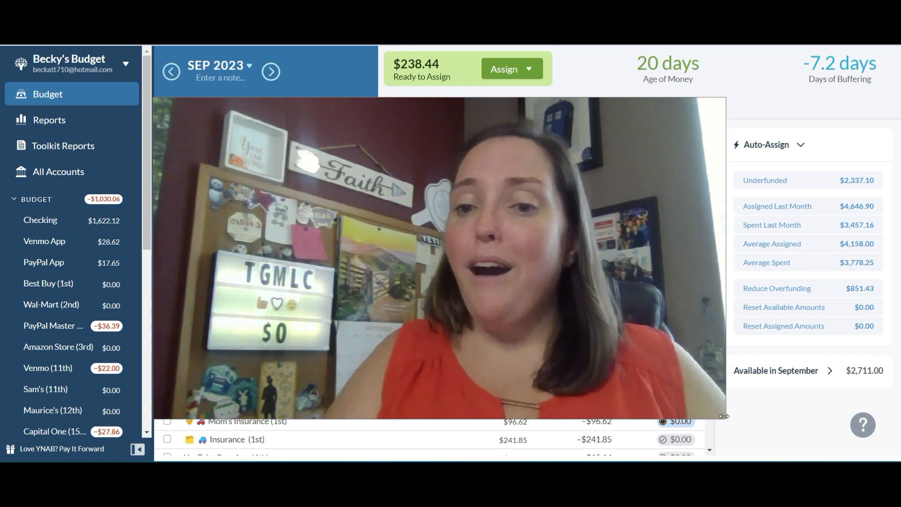
drag(724, 415, 310, 185)
drag(256, 135, 104, 87)
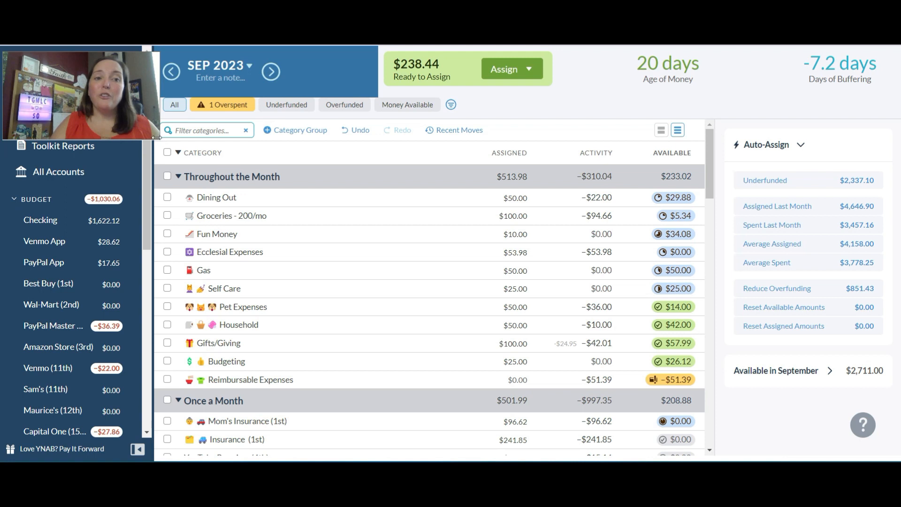
drag(157, 138, 145, 135)
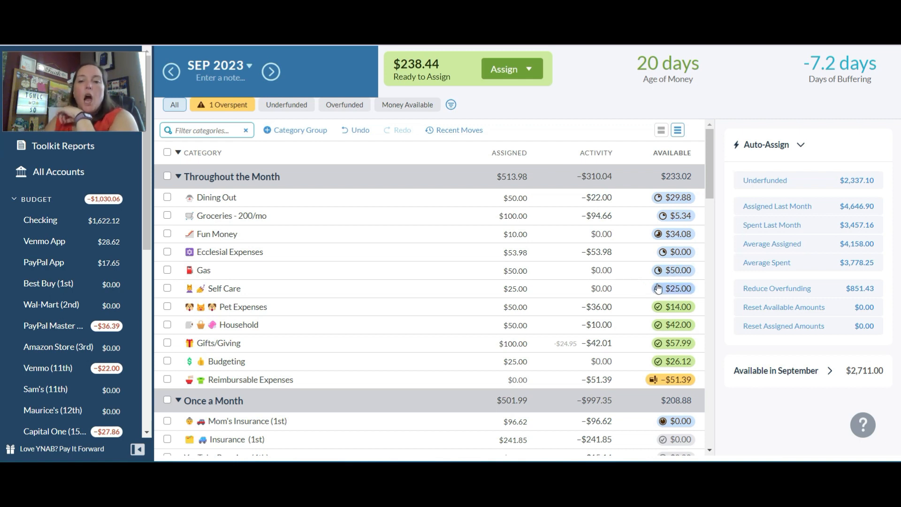
click(509, 270)
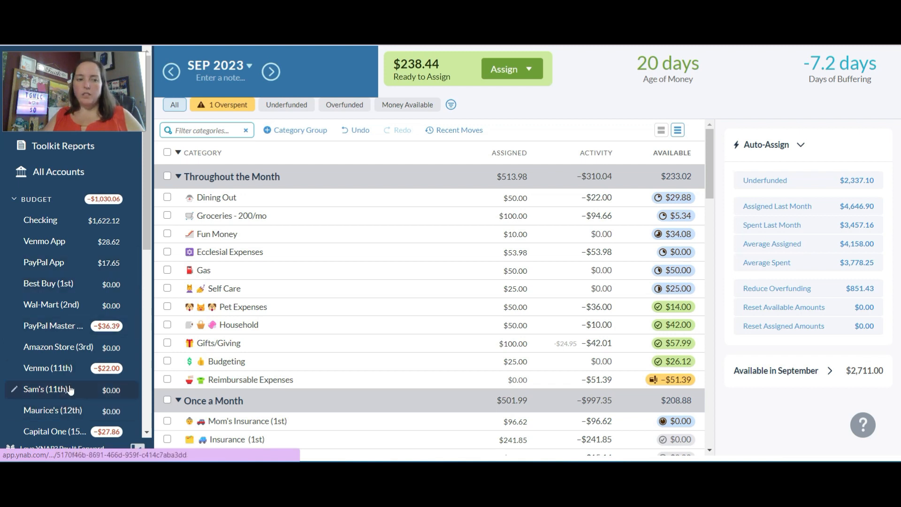
Step: Start a transaction in the Venmo (11th) account dated 09/06/2023 with payee HEB and category Gas
click(51, 368)
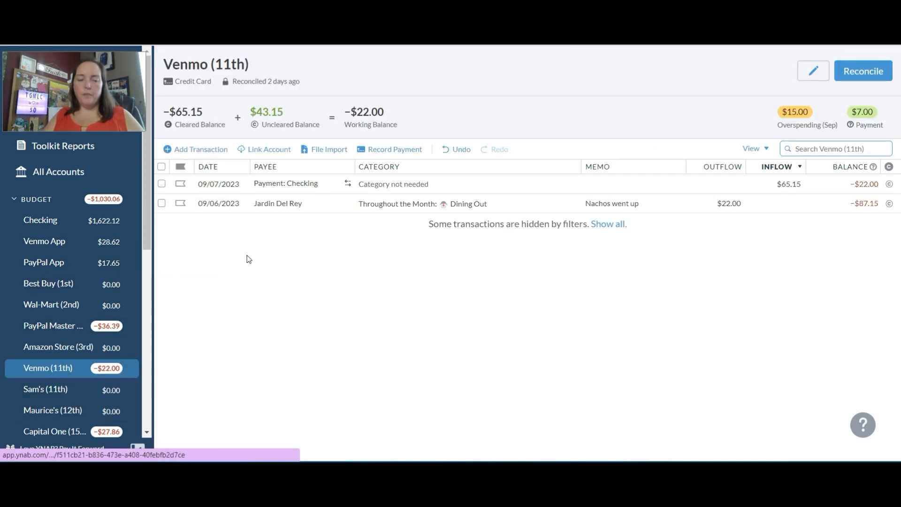
click(206, 149)
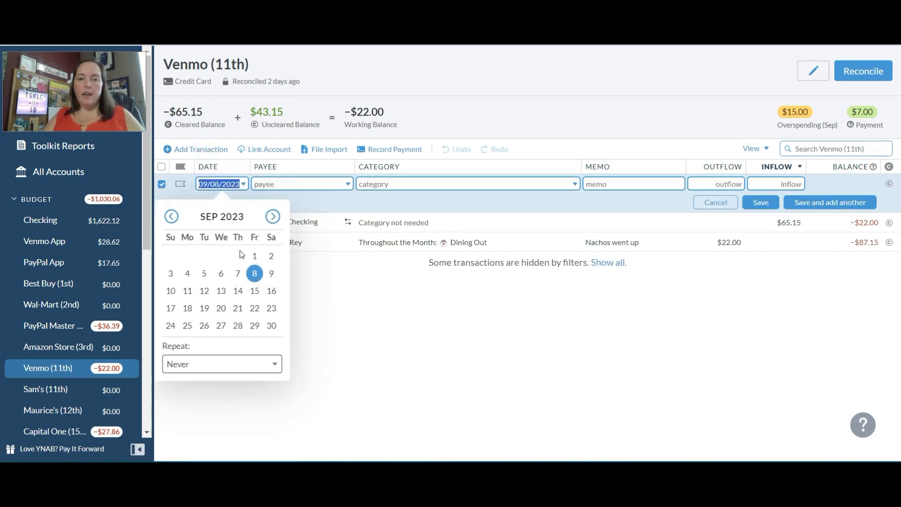
click(221, 274)
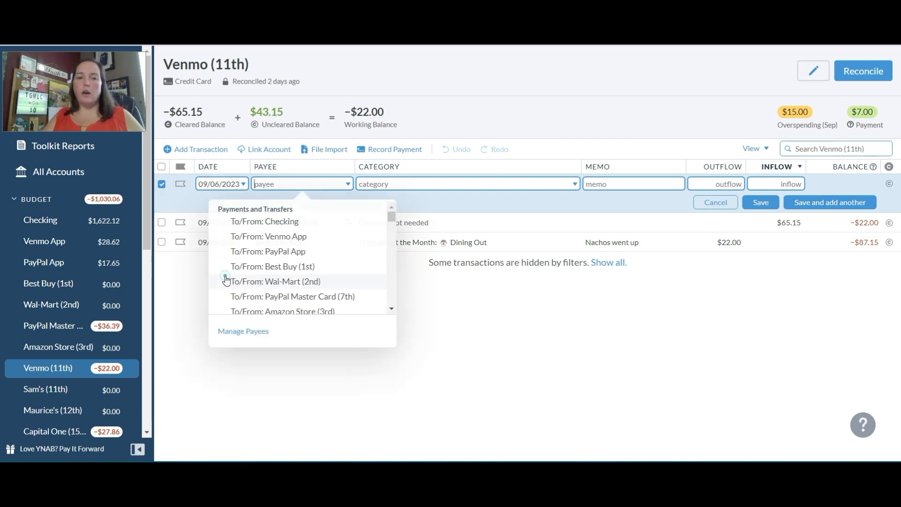
text(HEB)
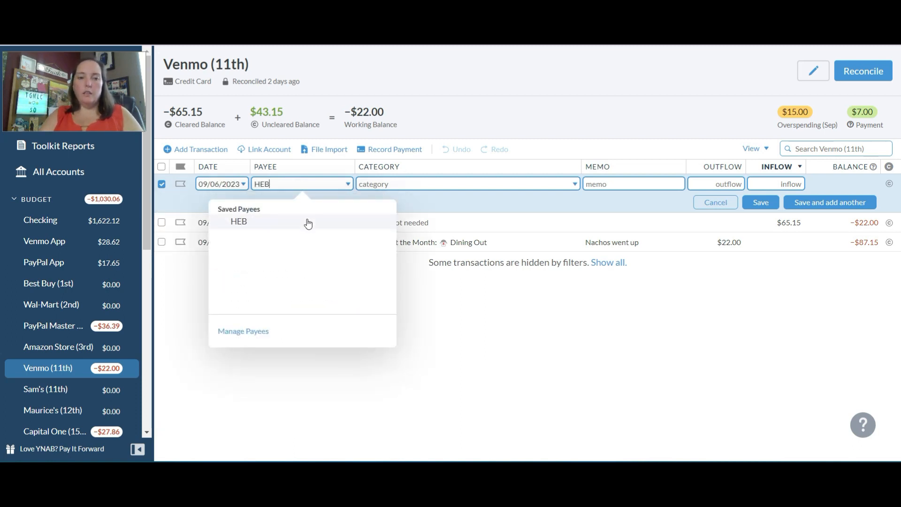
key(Tab)
text(G)
key(Tab)
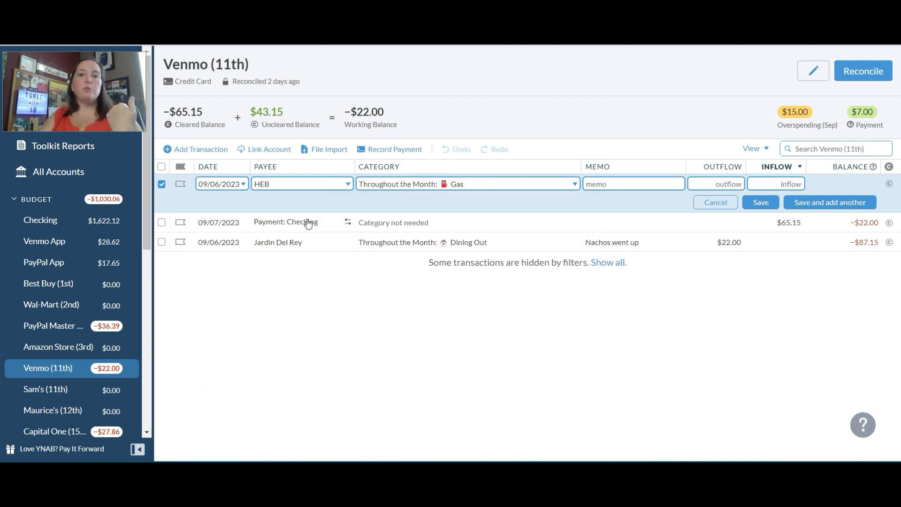
Step: Set the HEB transaction's outflow to 37.21 without a memo and save it
key(Tab)
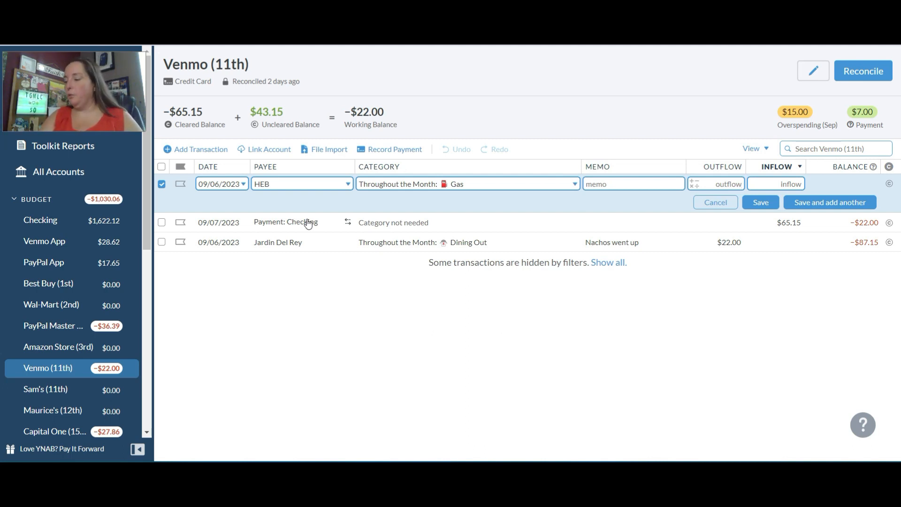
text(2)
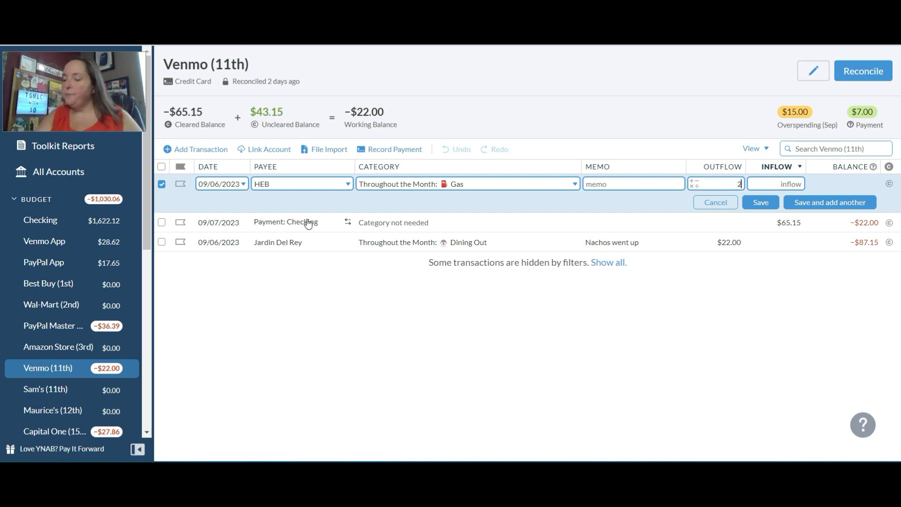
key(BackSpace)
text(37)
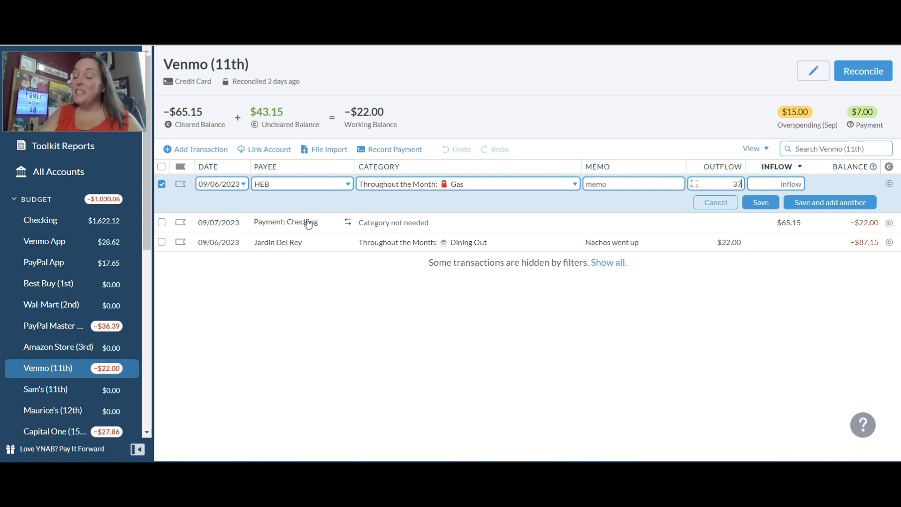
text(.21)
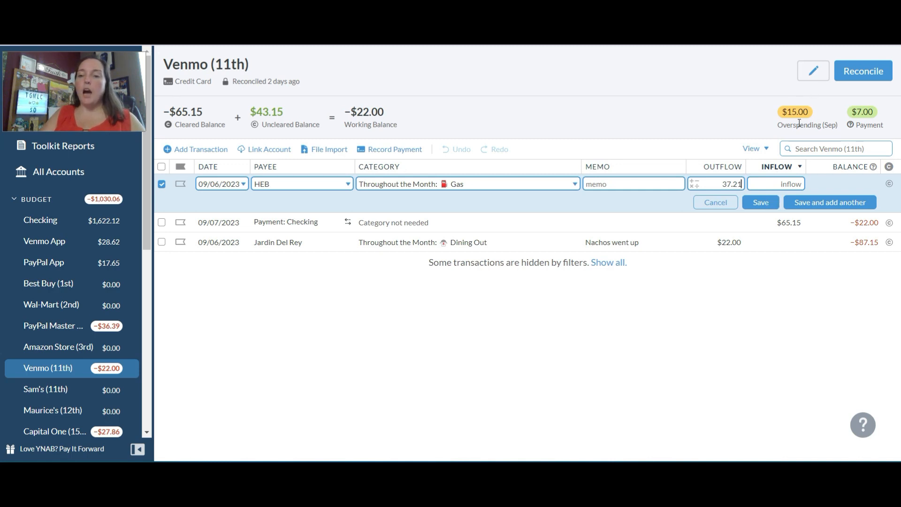
click(771, 202)
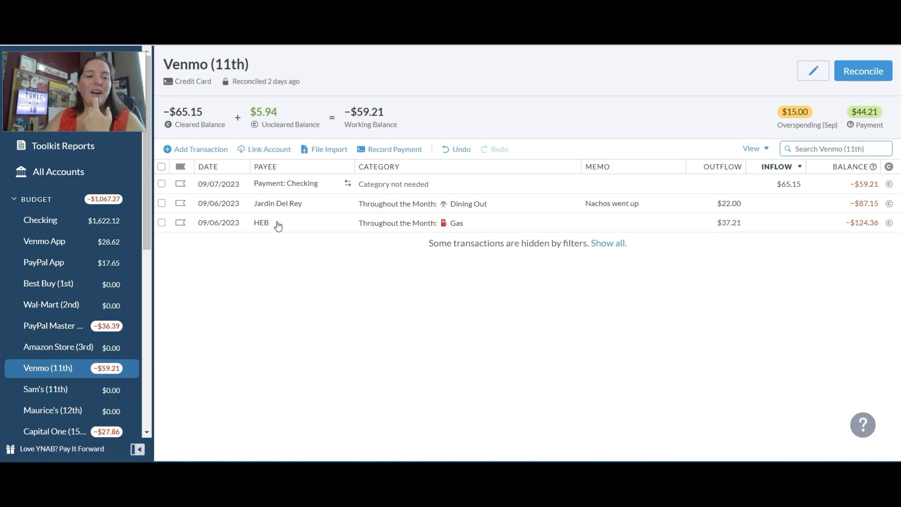
Step: View the Checking account's register, collapsing and re-expanding the list of budget accounts
click(71, 224)
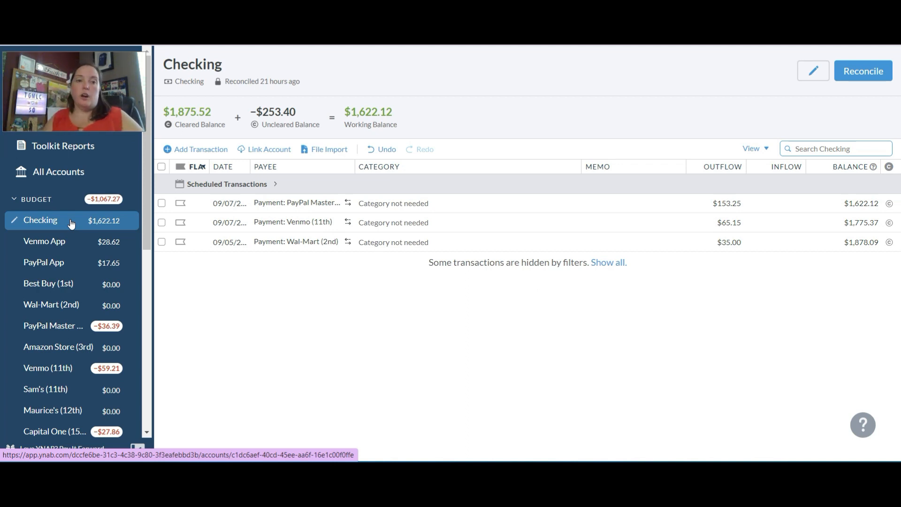
click(67, 201)
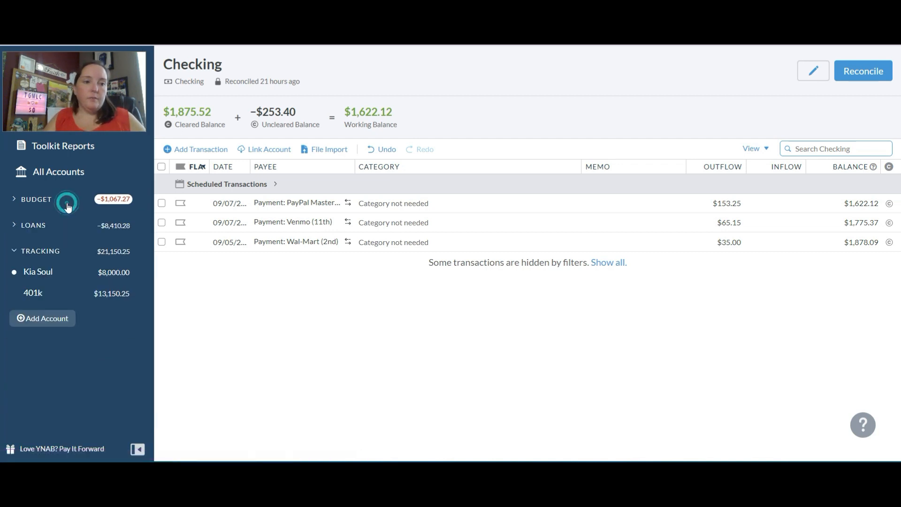
right_click(67, 203)
click(23, 198)
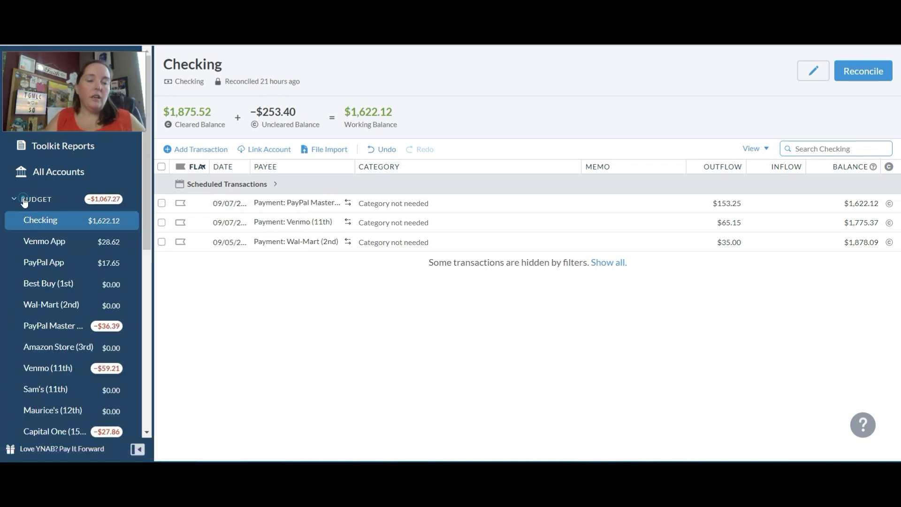
drag(52, 65, 58, 103)
Step: Return to the September 2023 budget and review the available amounts for Gas, Gifts/Giving and Reimbursable Expenses
click(47, 94)
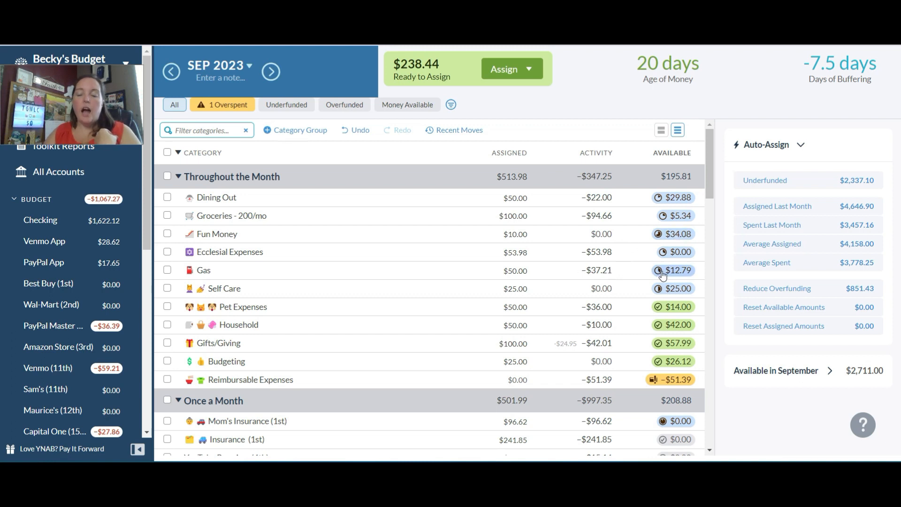
mouse_move(664, 275)
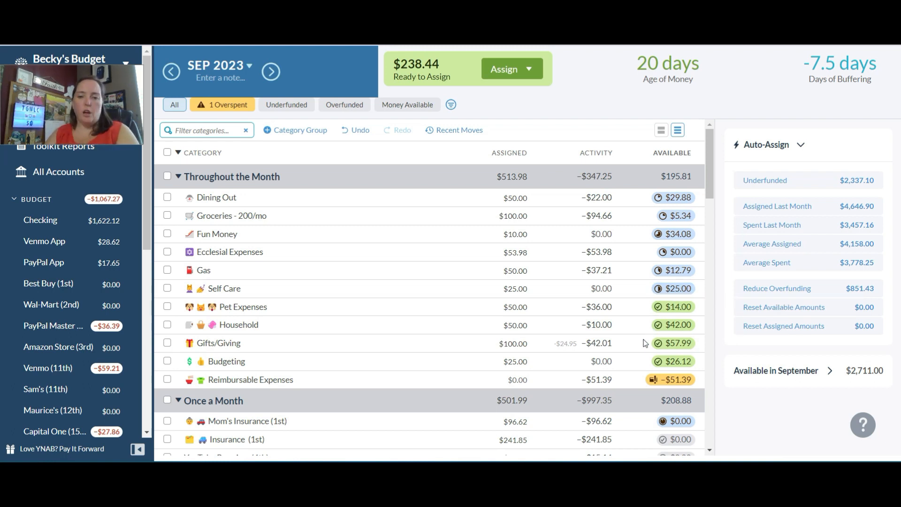
mouse_move(670, 346)
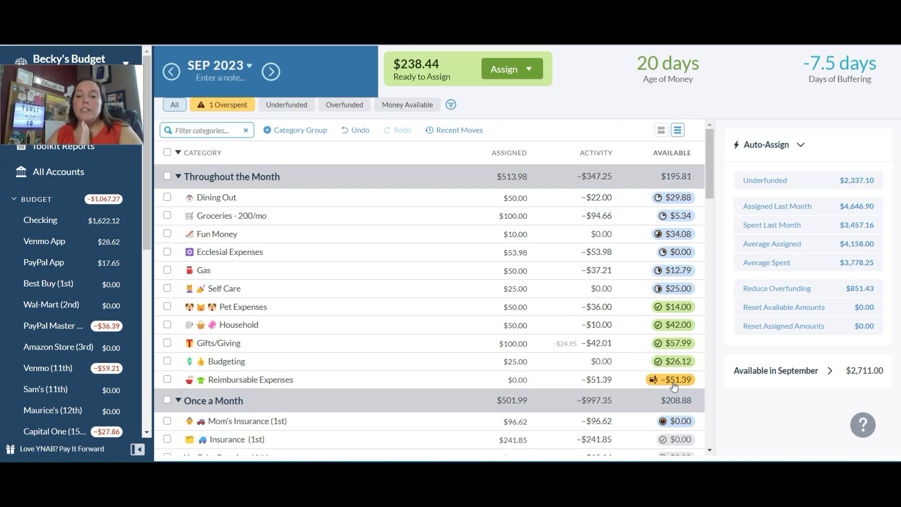
mouse_move(675, 385)
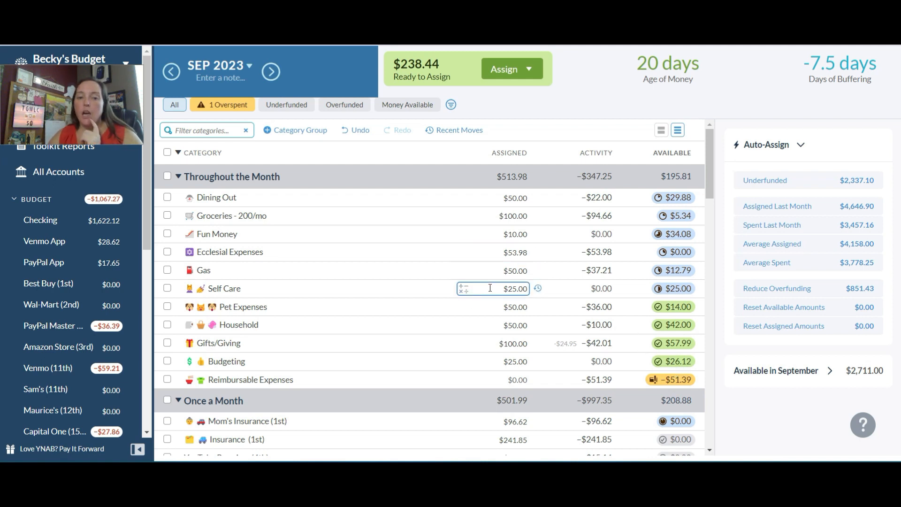
Step: Add $20 to the amount assigned to Ecclesial Expenses for September 2023
click(514, 254)
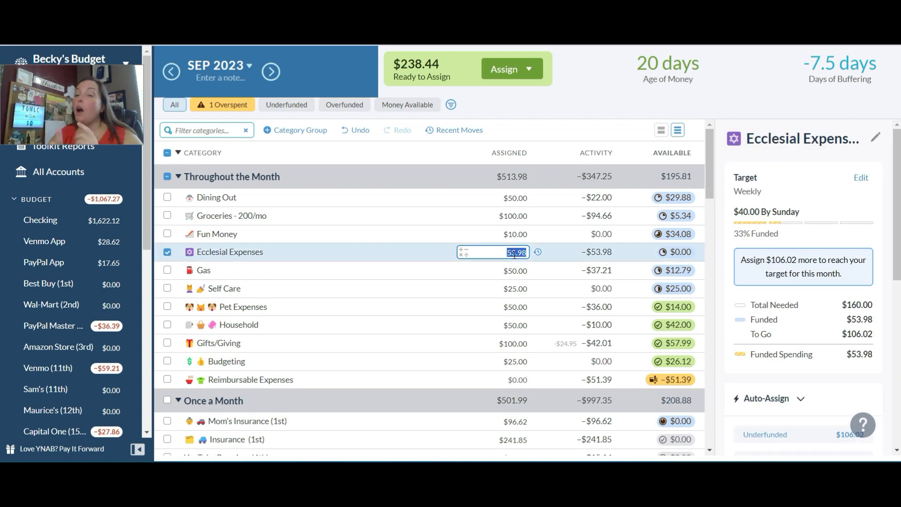
key(Right)
text(+20)
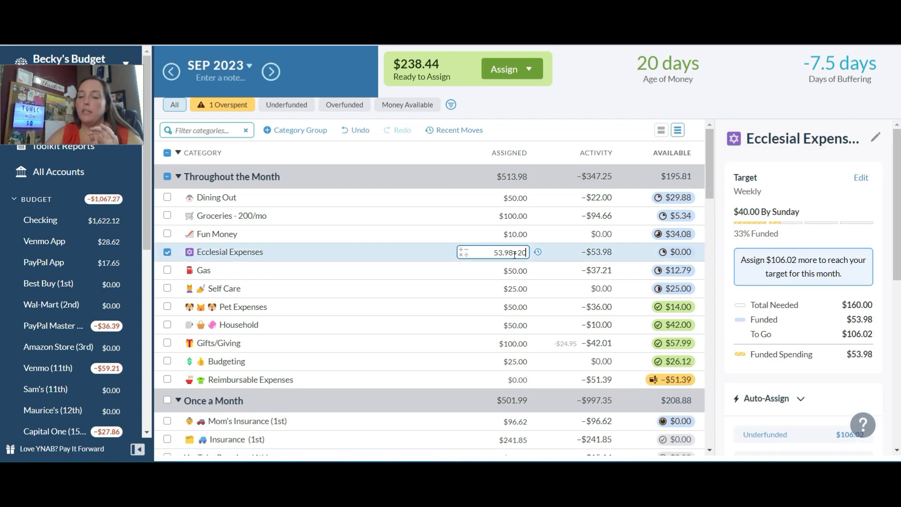
key(Return)
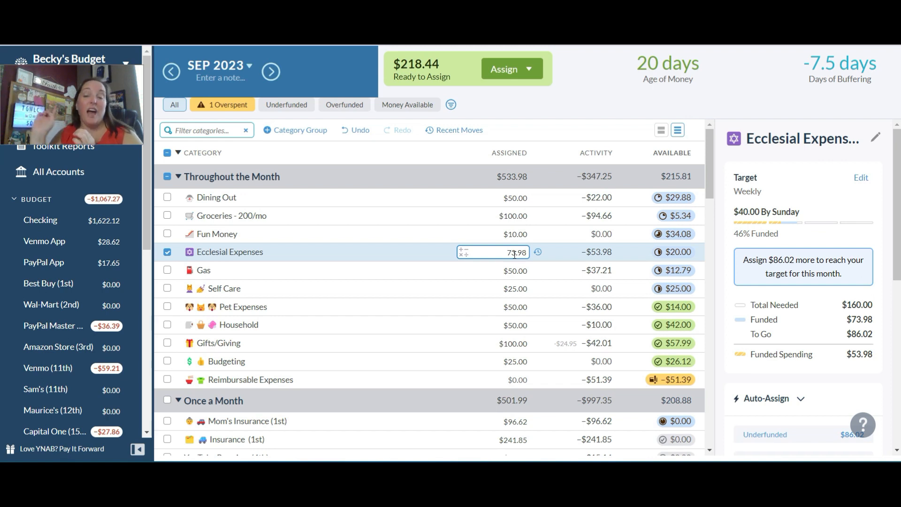
Step: Assign $40 to Reimbursable Expenses for September 2023
click(518, 381)
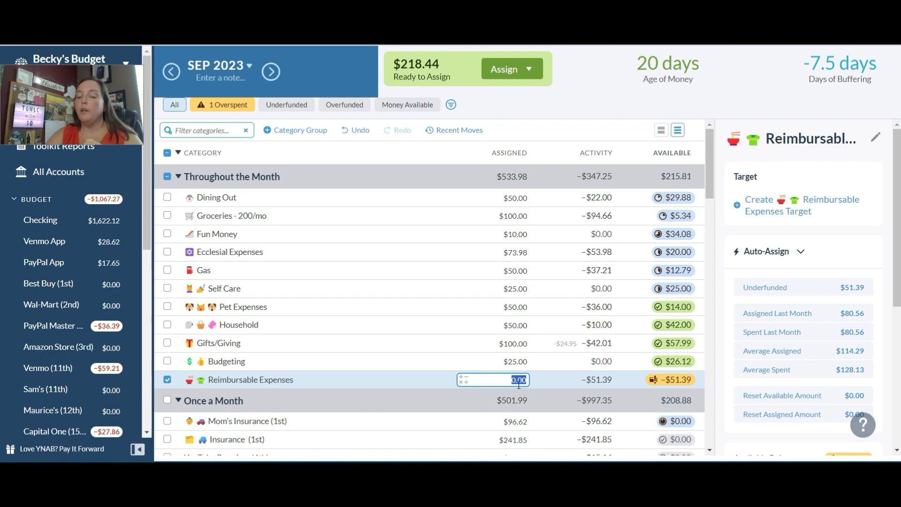
text(+40)
key(Return)
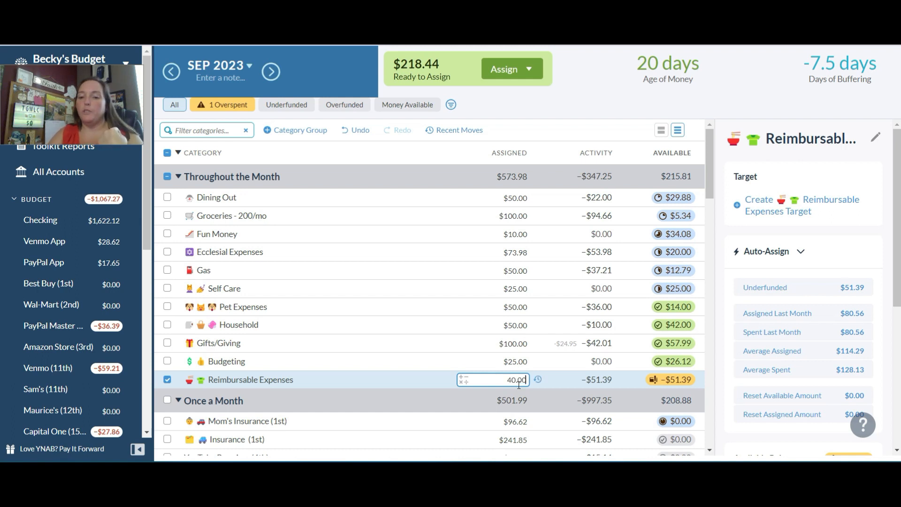
click(621, 98)
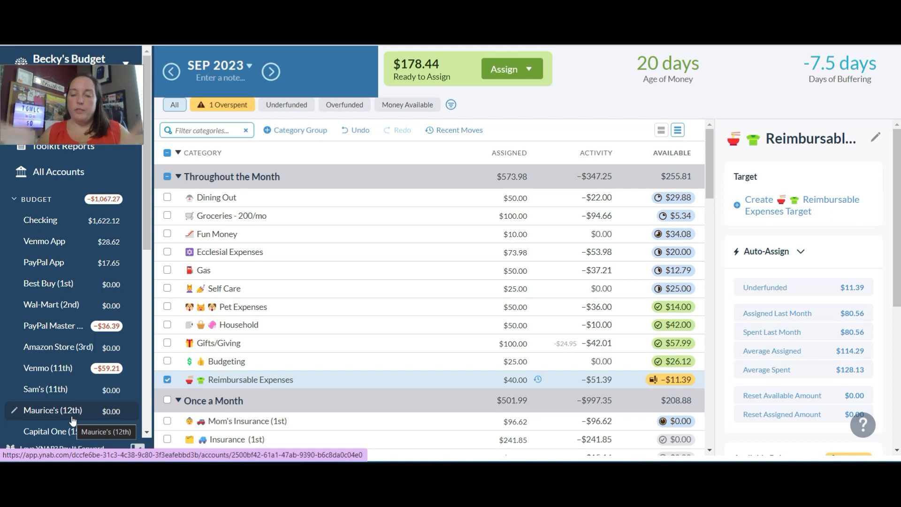
mouse_move(671, 386)
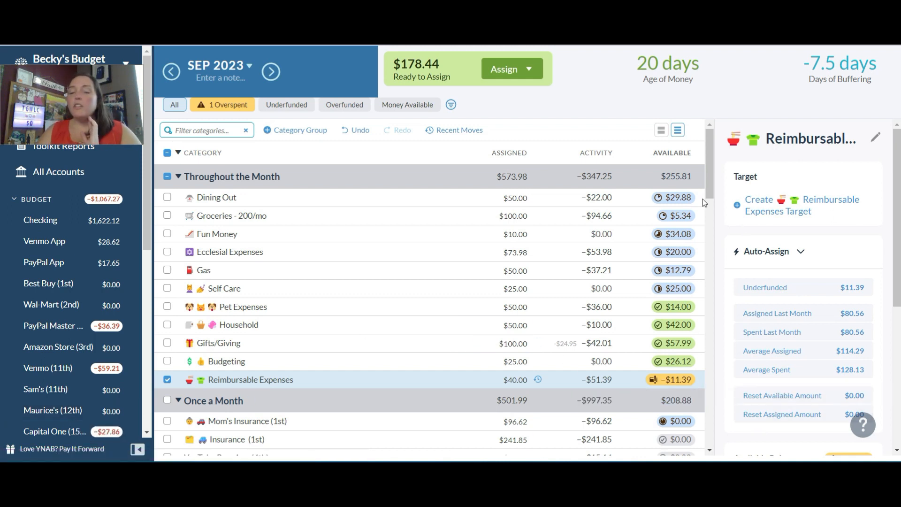
Step: Add $50 to the amount assigned to Dining Out and set the Groceries assignment to $200
click(510, 196)
text(+50)
key(Return)
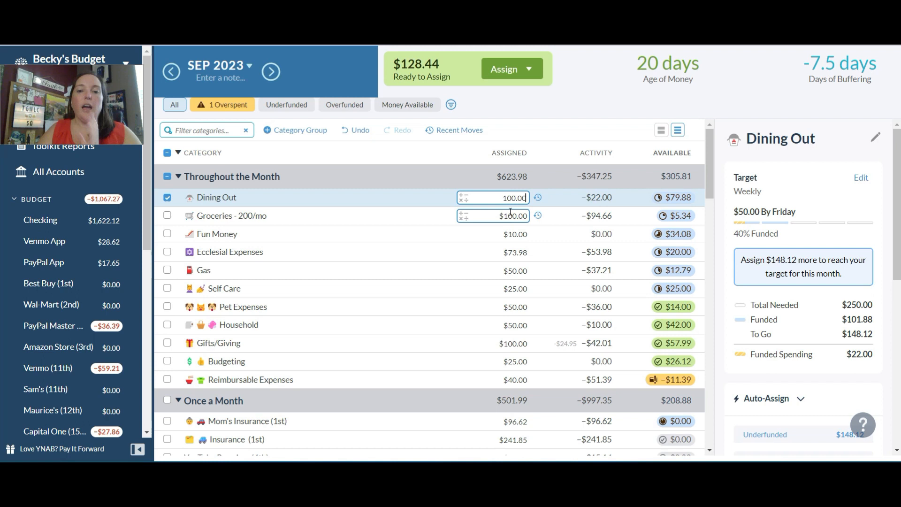
click(510, 211)
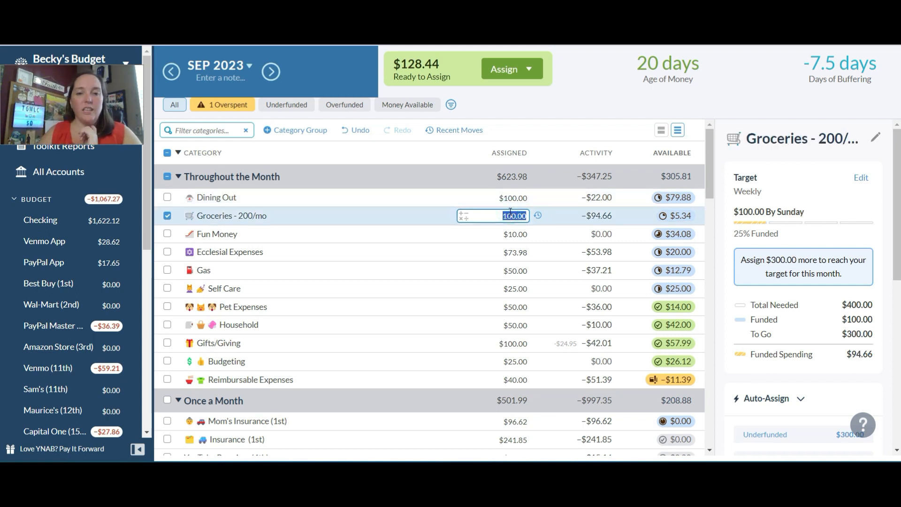
text(200)
key(Return)
Step: Set the amount assigned to Fun Money to $20
click(510, 234)
text(20)
key(Return)
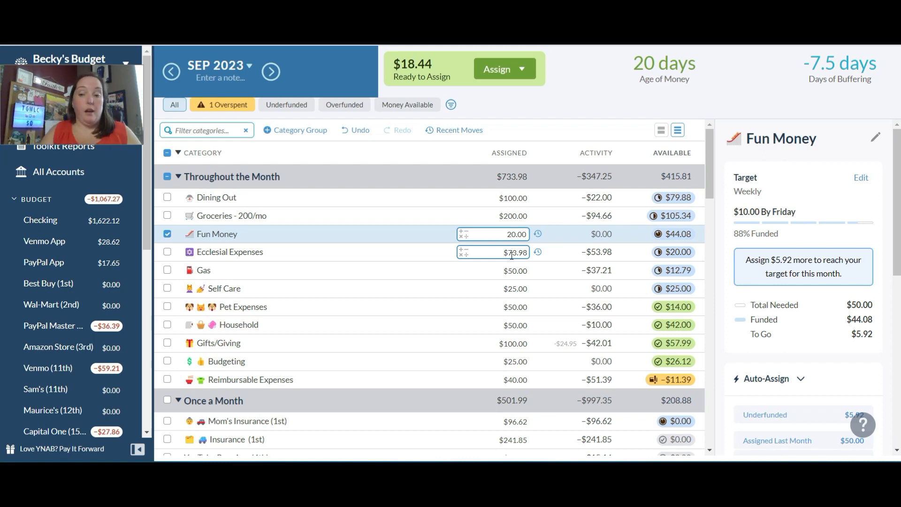
click(620, 78)
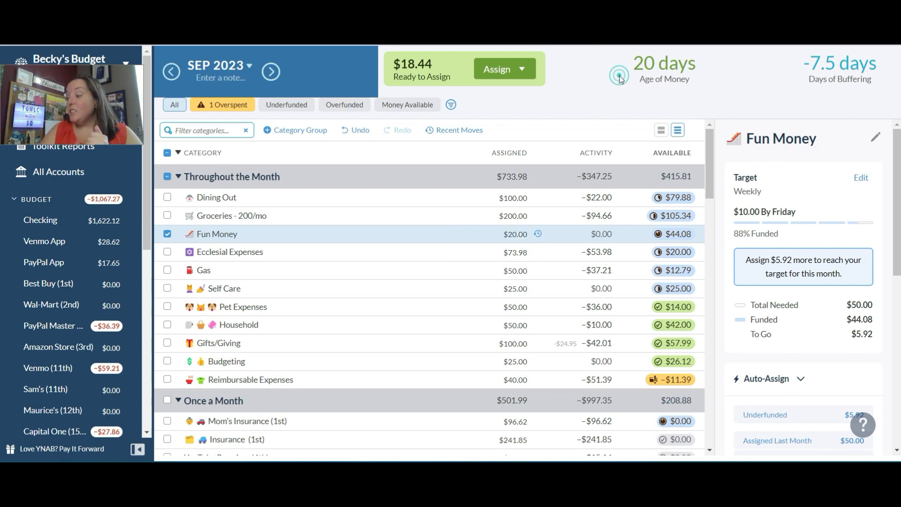